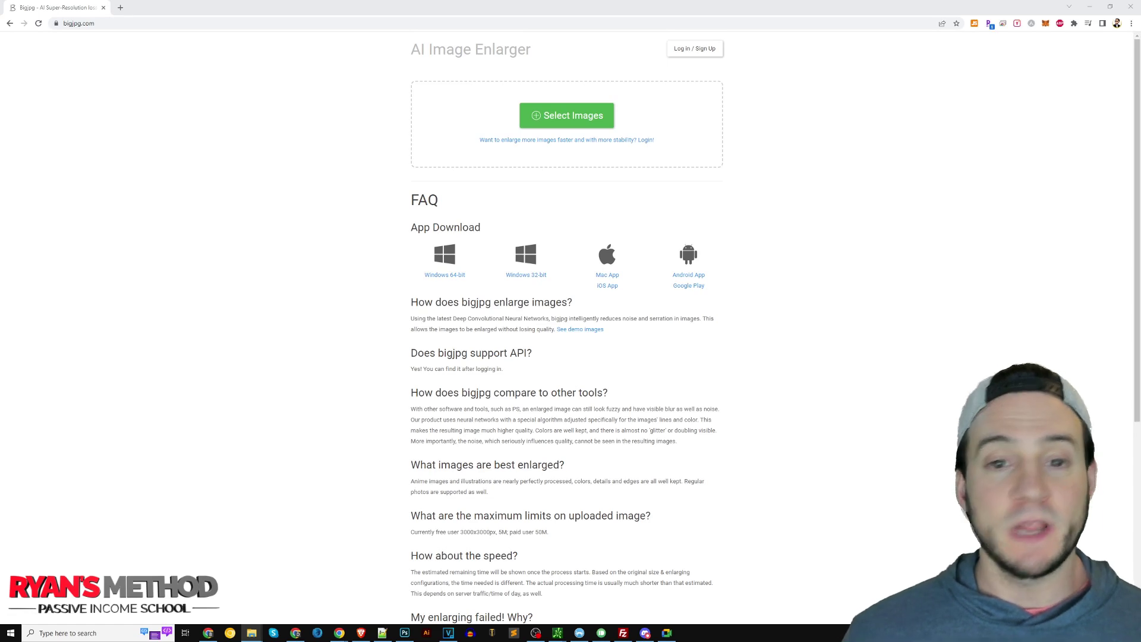
Zoom the Bigjpg page in and drag images.jpg (209×241) from the demo folder into the queue
{"action": "key", "text": "ctrl+plus"}
{"action": "key", "text": "ctrl+plus"}
{"action": "key", "text": "ctrl+plus"}
{"action": "key", "text": "ctrl+plus"}
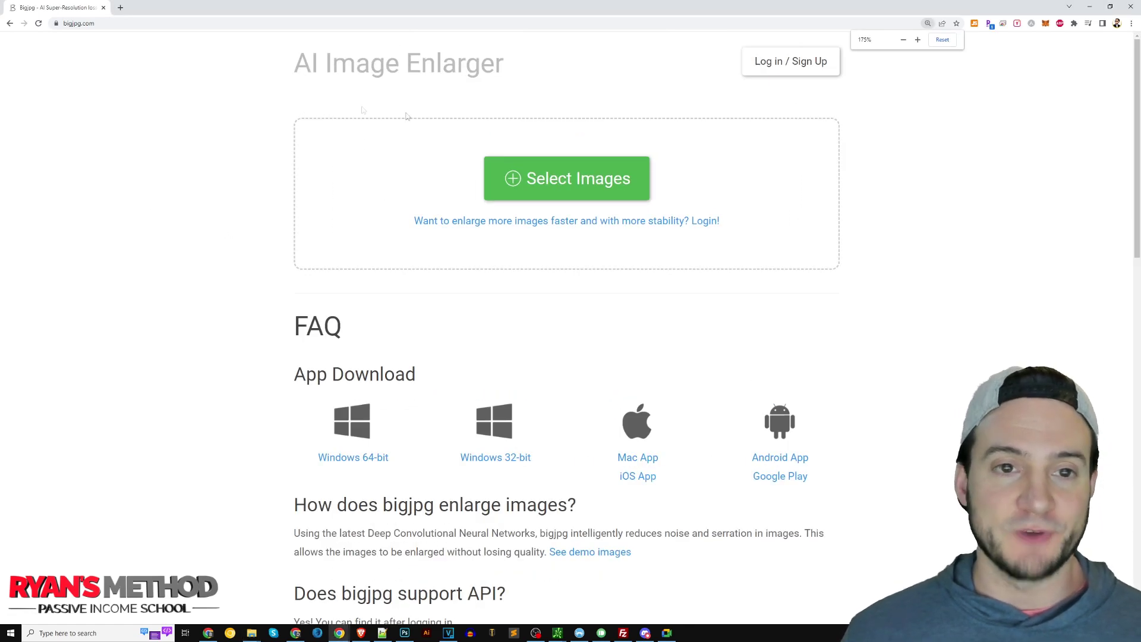
{"action": "left_click", "coordinate": [252, 633]}
{"action": "left_click", "coordinate": [292, 606]}
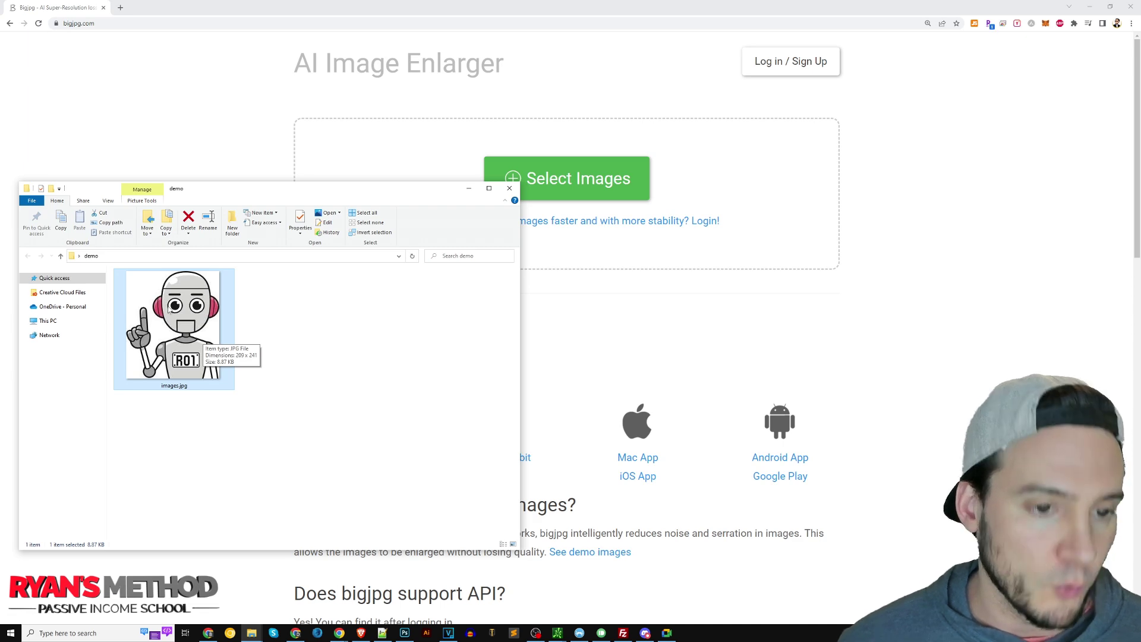
{"action": "left_click_drag", "start_coordinate": [166, 318], "coordinate": [619, 178]}
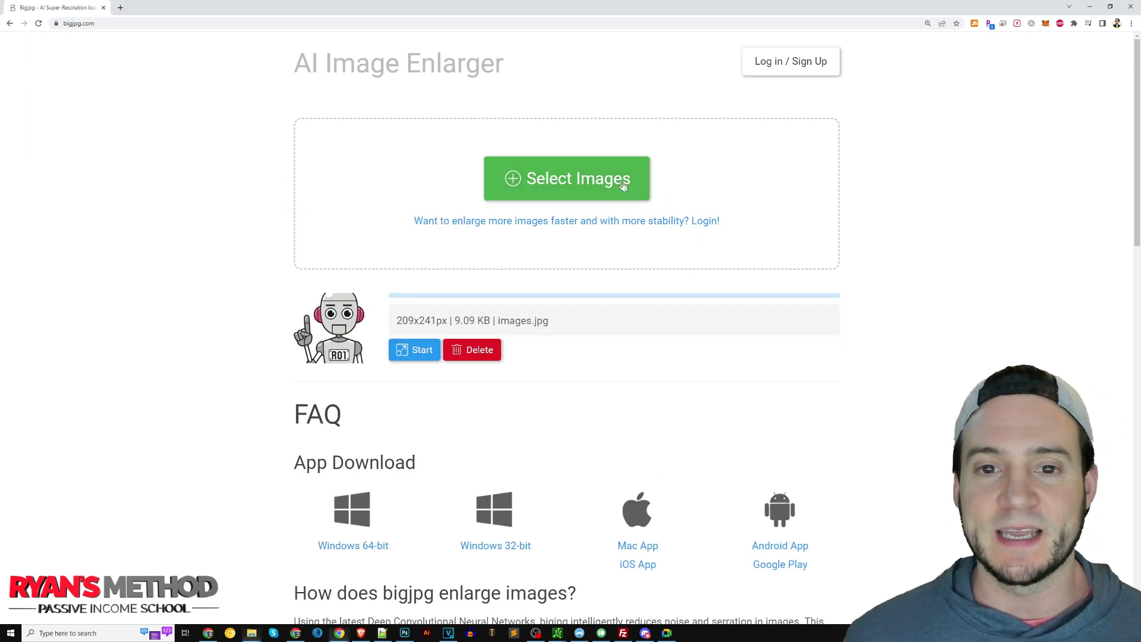
Set images.jpg to Artwork, 4x upscaling, no noise reduction, glance at the original, and start enlarging
{"action": "left_click", "coordinate": [416, 349]}
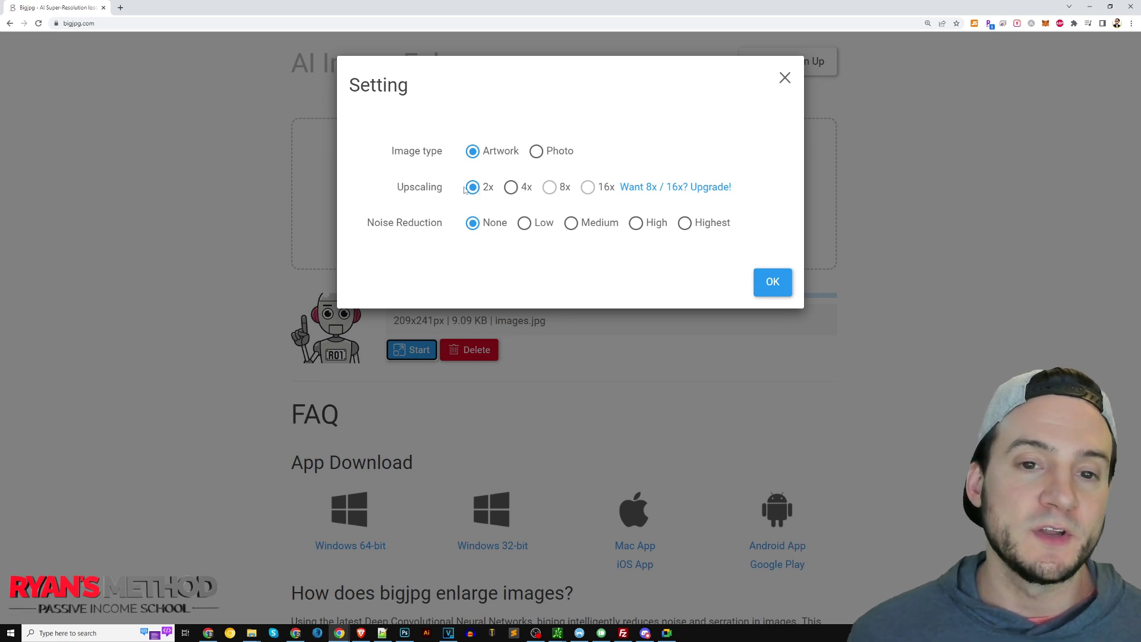
{"action": "left_click", "coordinate": [511, 188]}
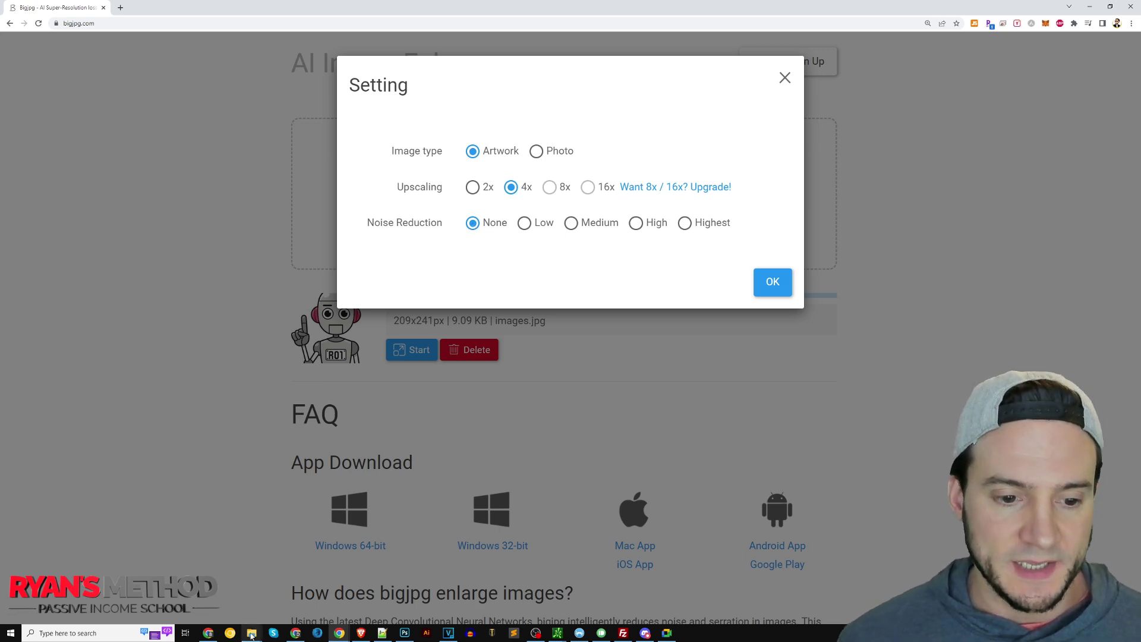
{"action": "left_click", "coordinate": [217, 588]}
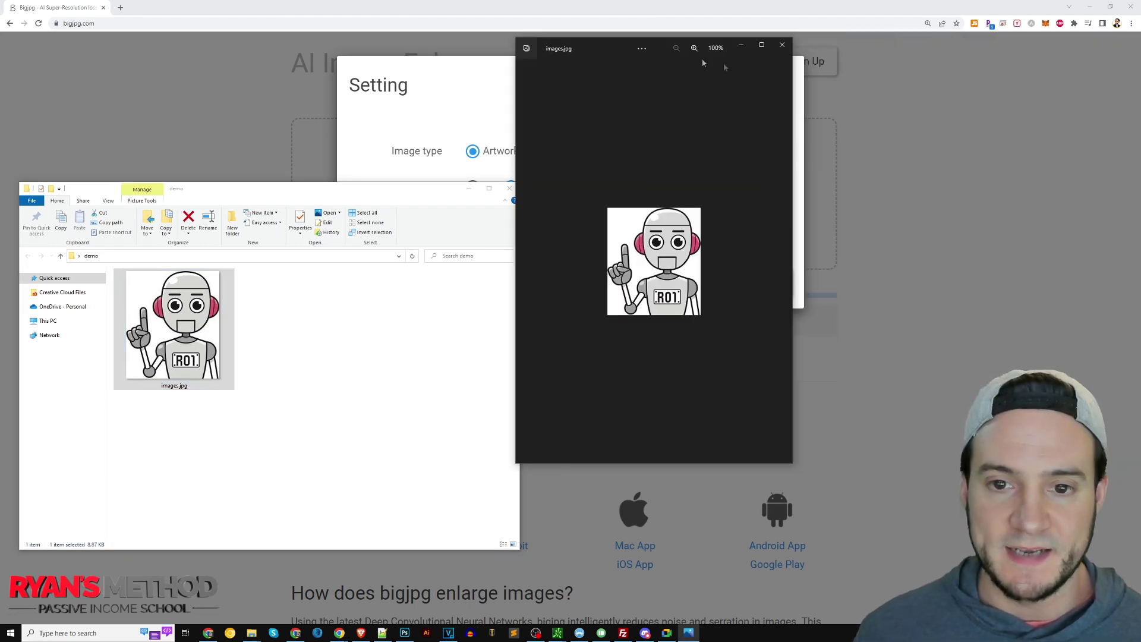
{"action": "left_click", "coordinate": [785, 45]}
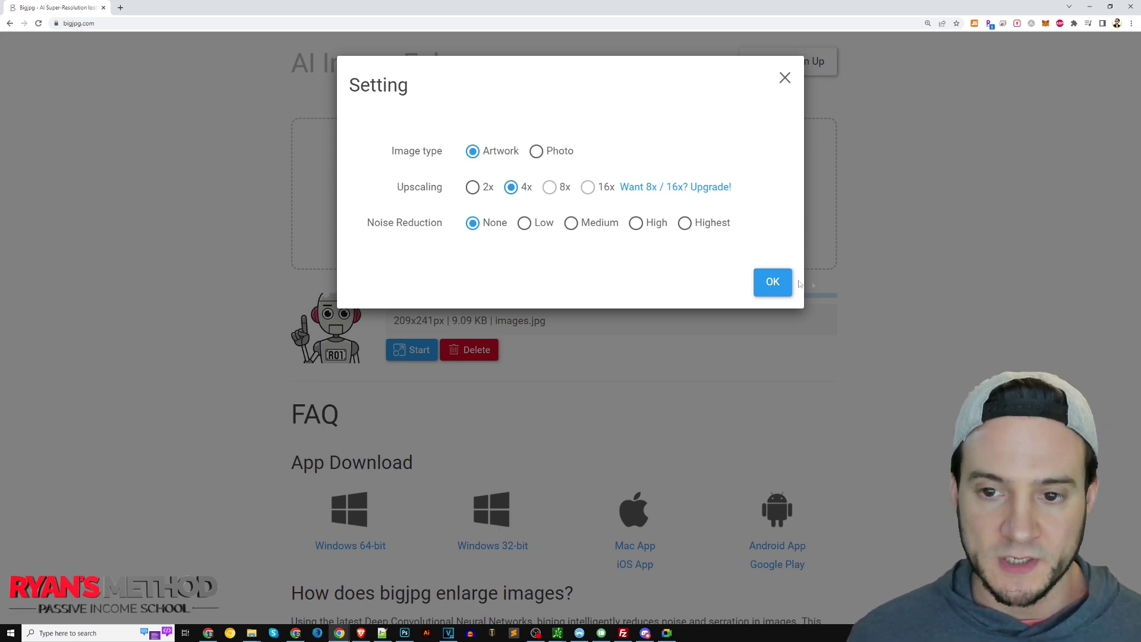
{"action": "left_click", "coordinate": [774, 280]}
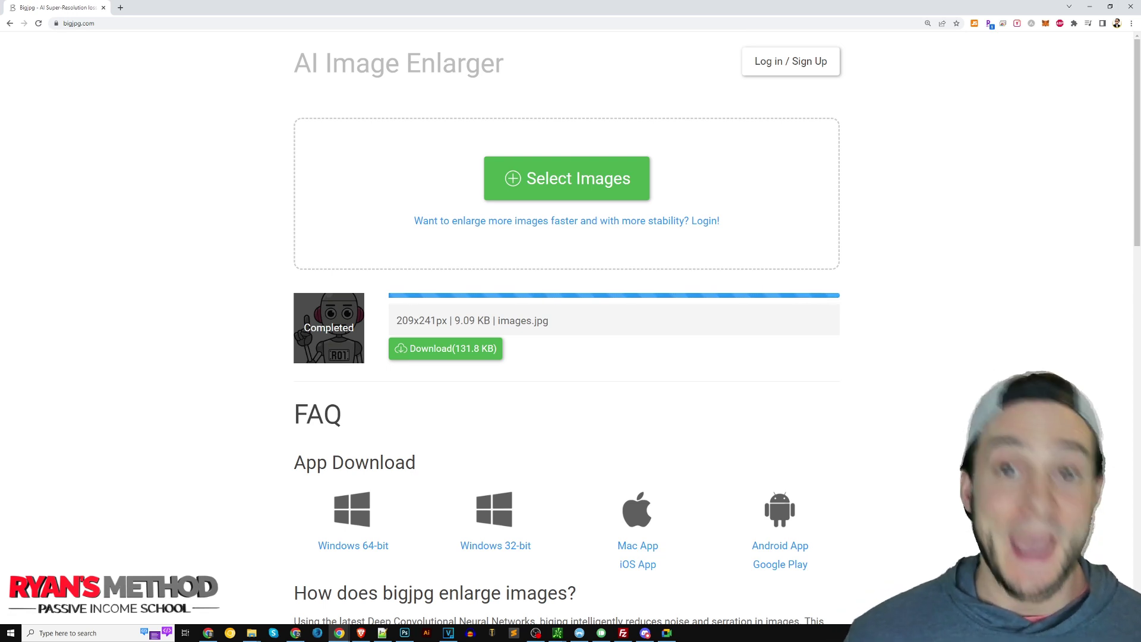
Download the completed 131.8 KB enlargement of the robot image
{"action": "left_click", "coordinate": [450, 351]}
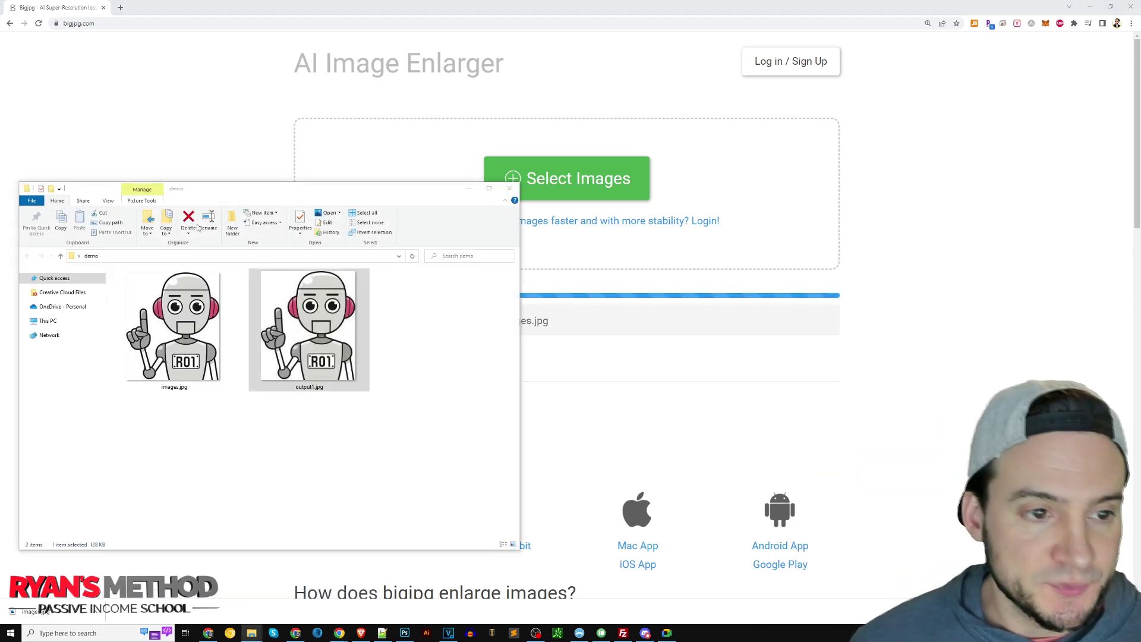
Flip between images.jpg and output1.jpg in the demo folder to compare them
{"action": "left_click", "coordinate": [178, 327]}
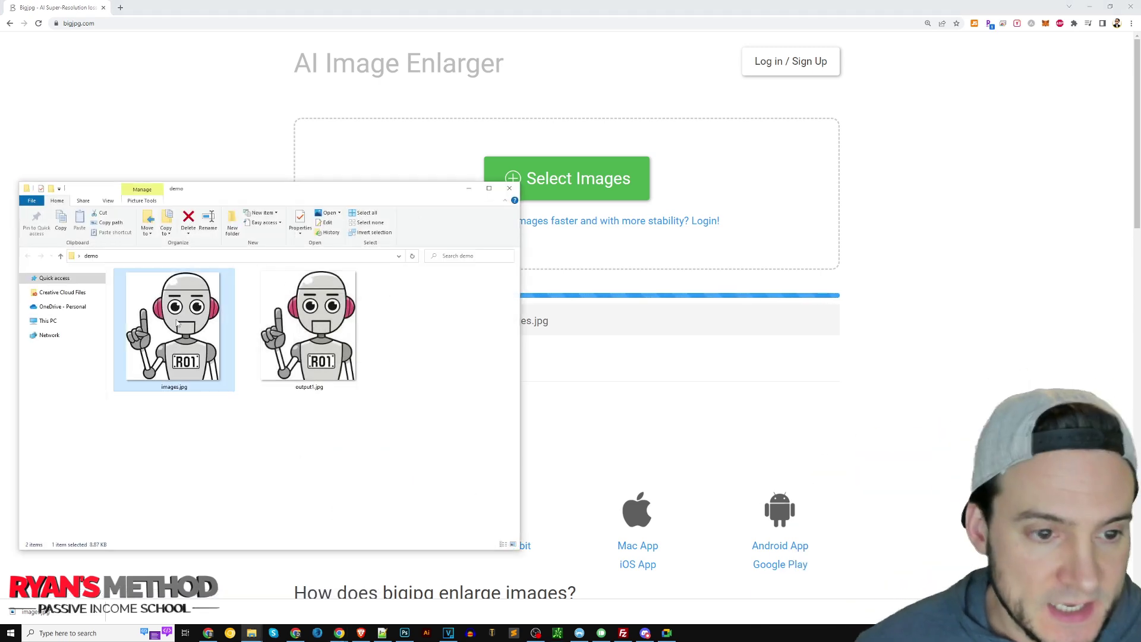
{"action": "key", "text": "Right"}
{"action": "key", "text": "Left"}
{"action": "key", "text": "Right"}
{"action": "key", "text": "Left"}
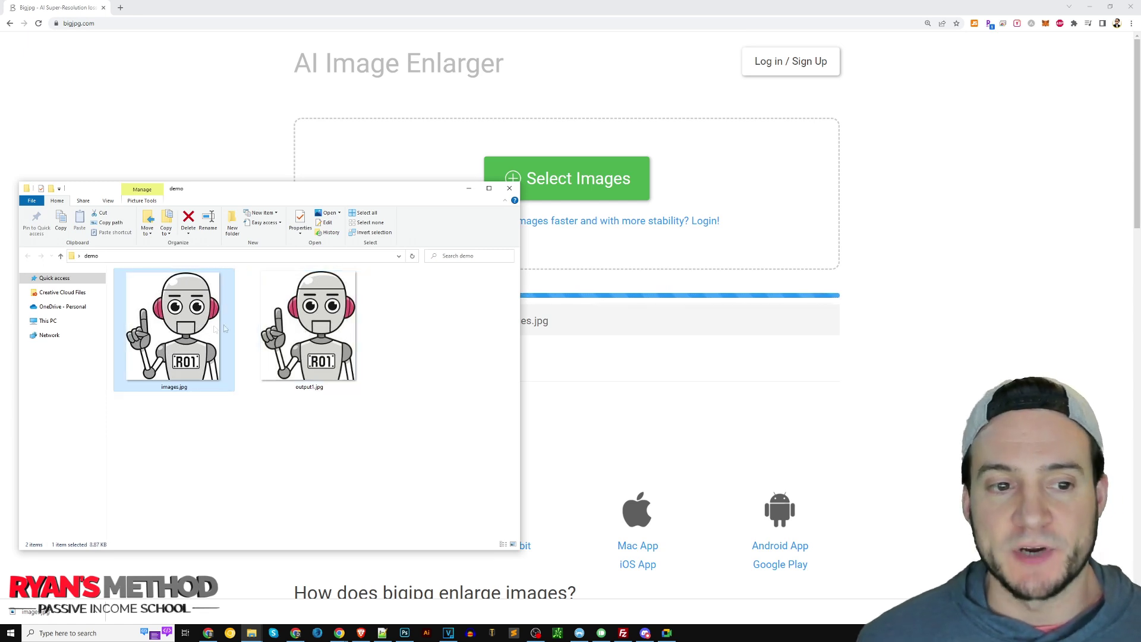
{"action": "key", "text": "Right"}
{"action": "key", "text": "Left"}
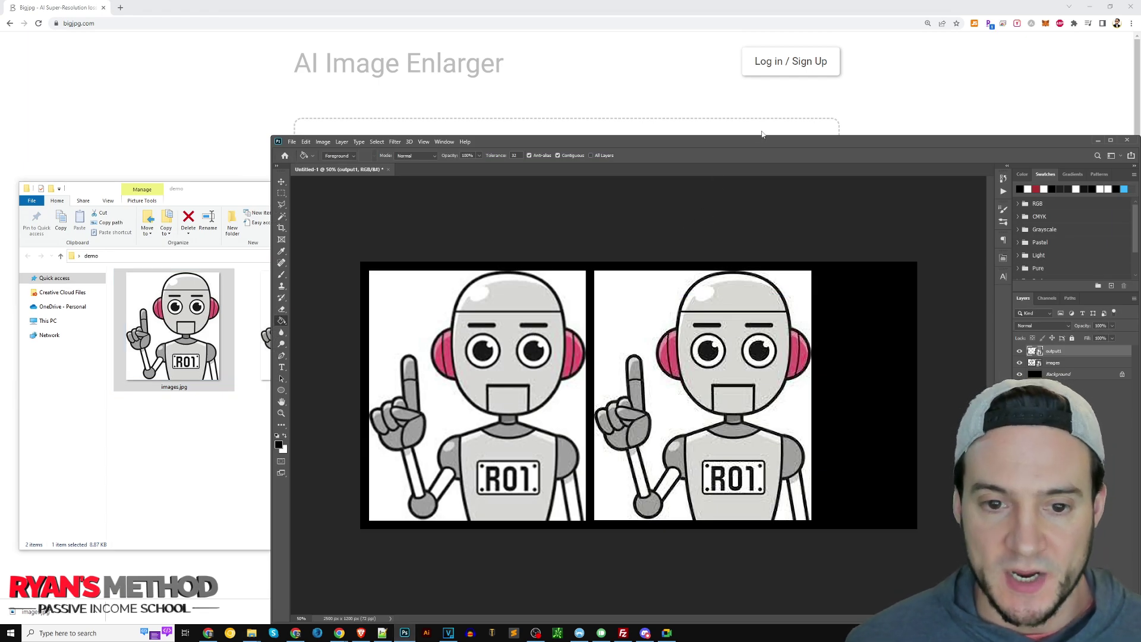
Zoom in on the side-by-side robots in Photoshop and scroll across to inspect detail
{"action": "key", "text": "ctrl+plus"}
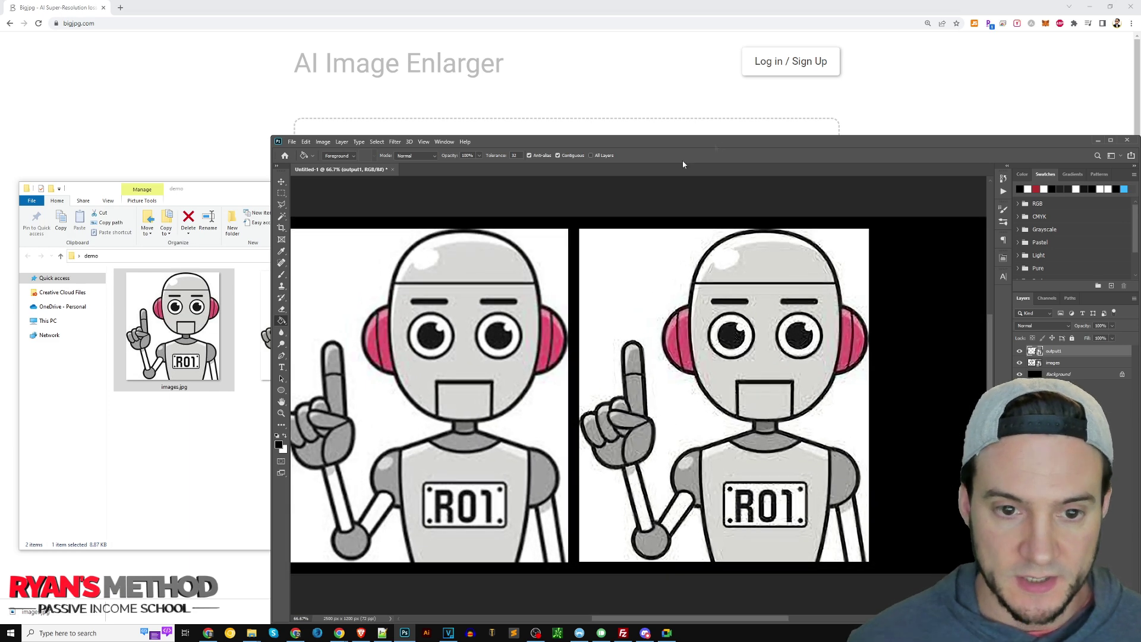
{"action": "left_click_drag", "start_coordinate": [677, 621], "coordinate": [664, 621]}
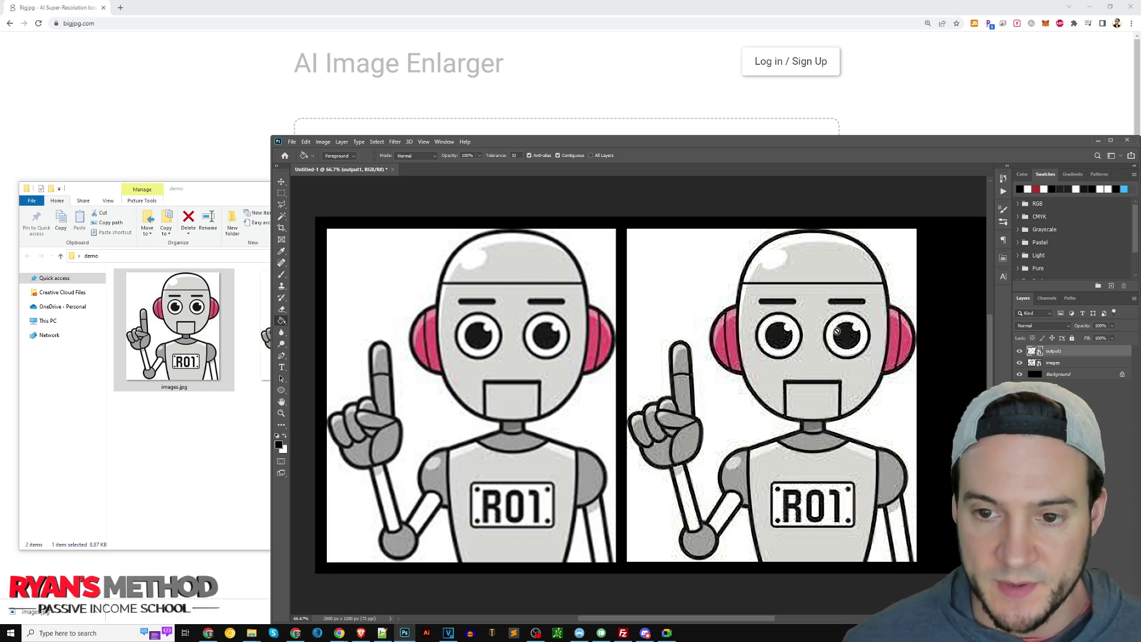
{"action": "left_click_drag", "start_coordinate": [692, 621], "coordinate": [720, 614]}
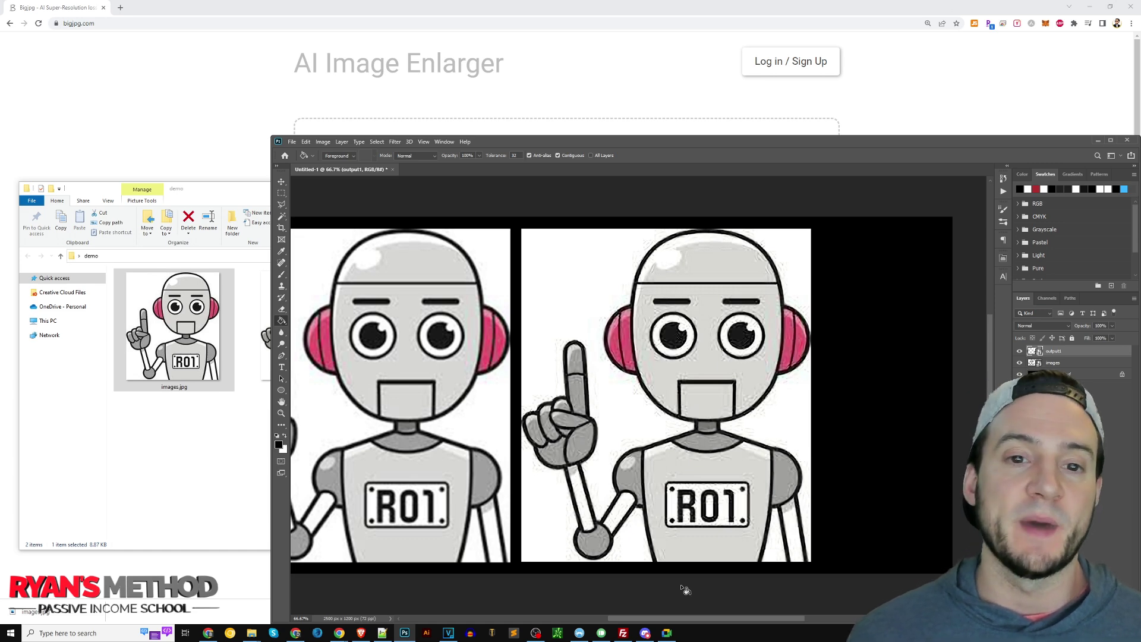
Queue output1.jpg (836×964) in Bigjpg and start a second Artwork 4x, no-noise enlargement
{"action": "left_click", "coordinate": [218, 144]}
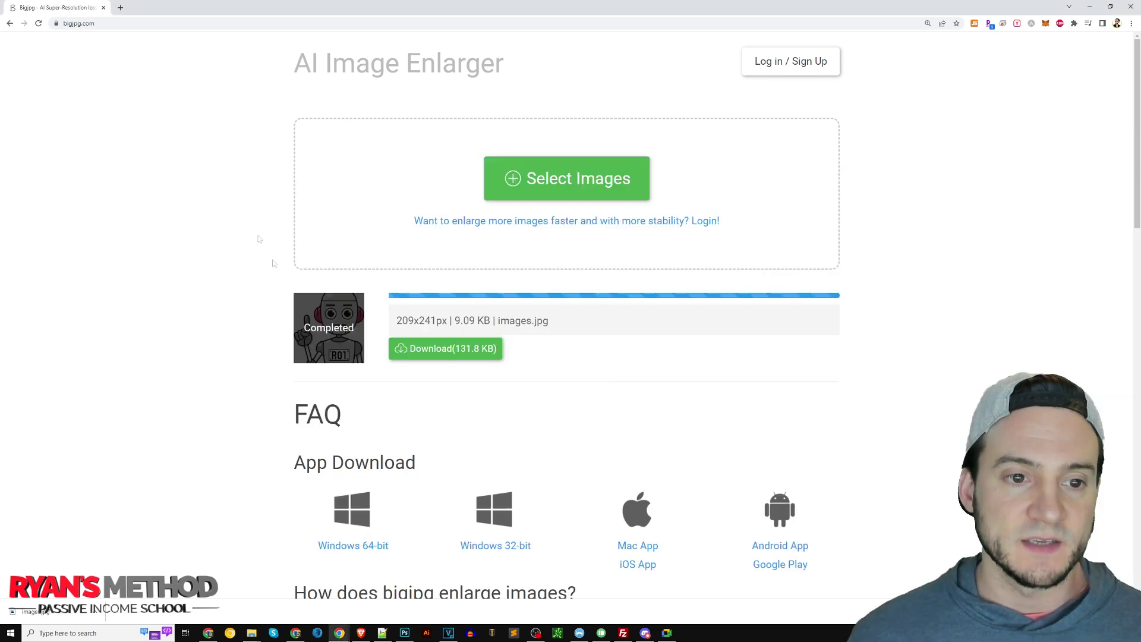
{"action": "mouse_move", "coordinate": [251, 633]}
{"action": "left_click", "coordinate": [276, 594]}
{"action": "left_click", "coordinate": [325, 316]}
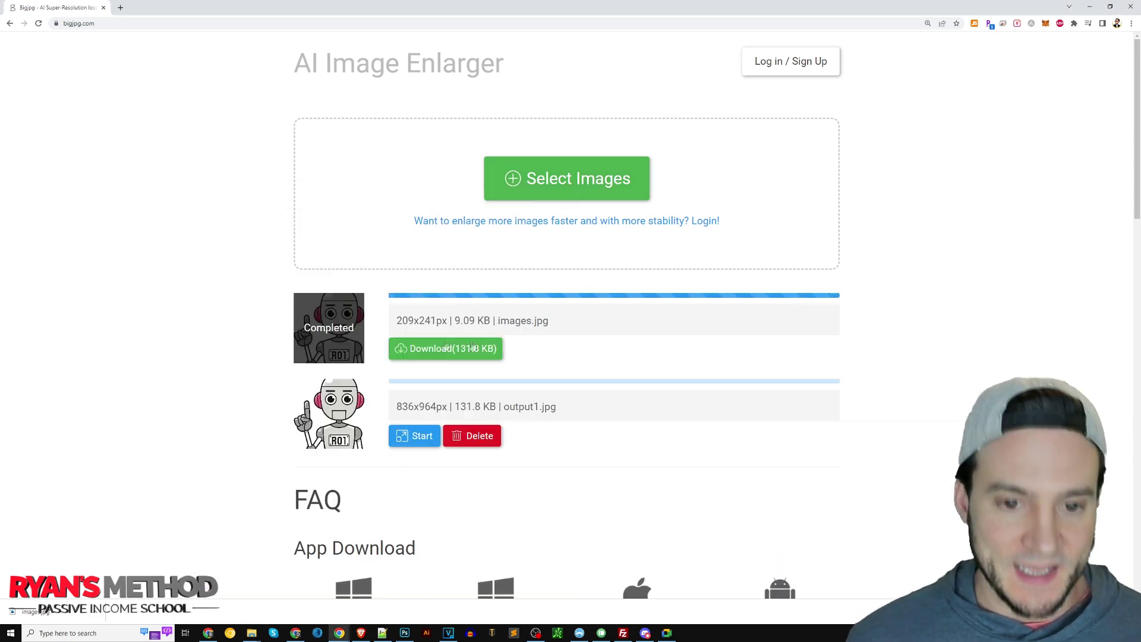
{"action": "left_click", "coordinate": [410, 438]}
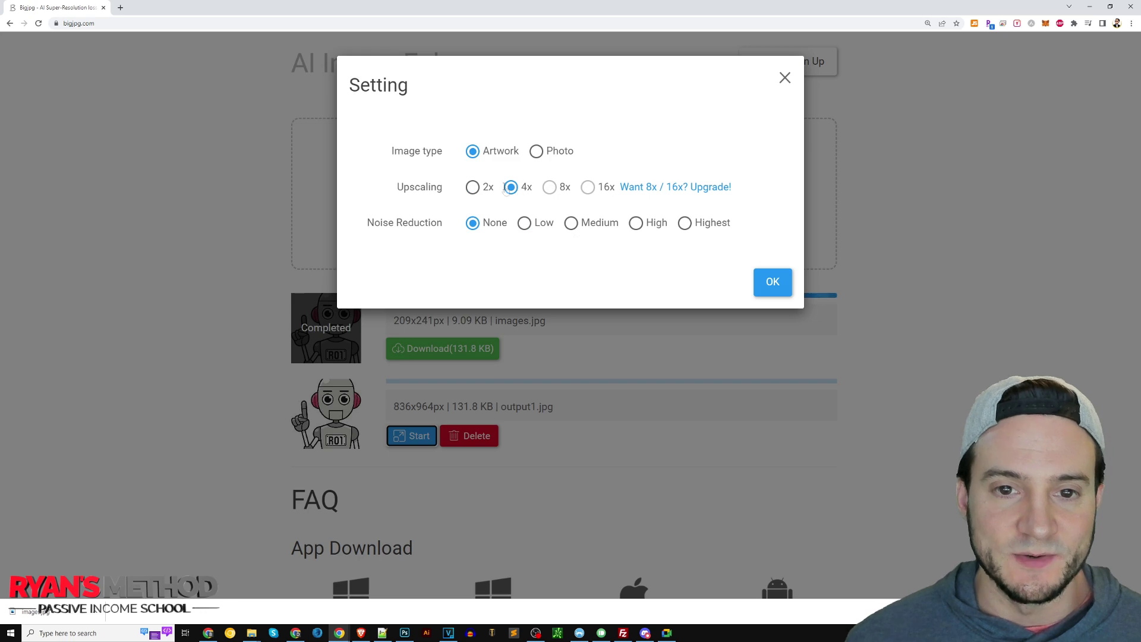
{"action": "left_click", "coordinate": [773, 285]}
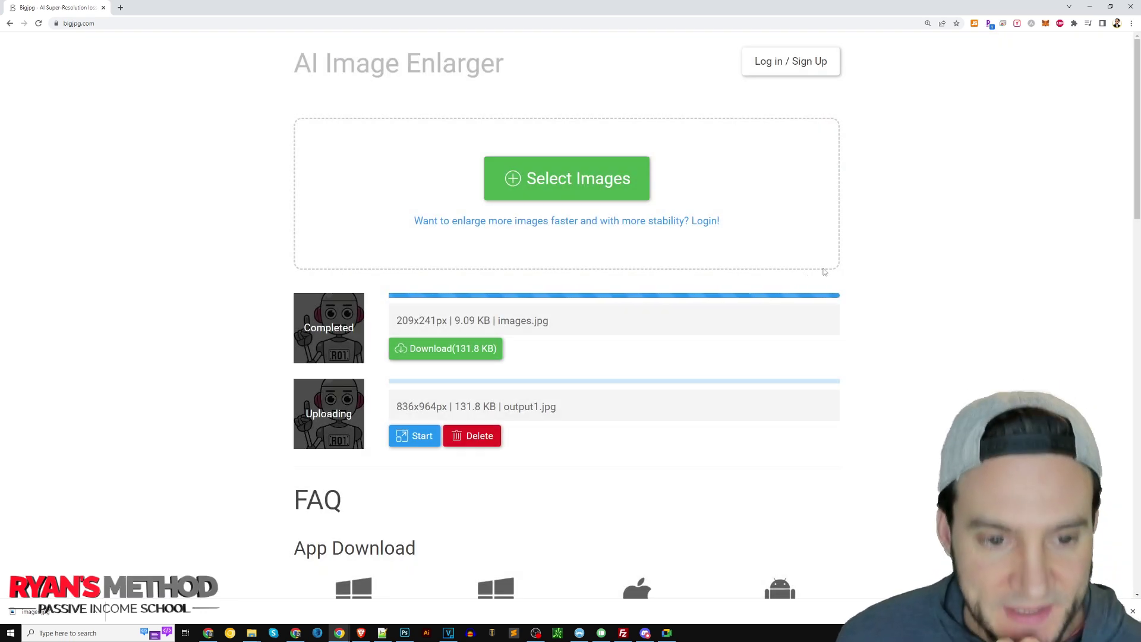
{"action": "left_click", "coordinate": [405, 633]}
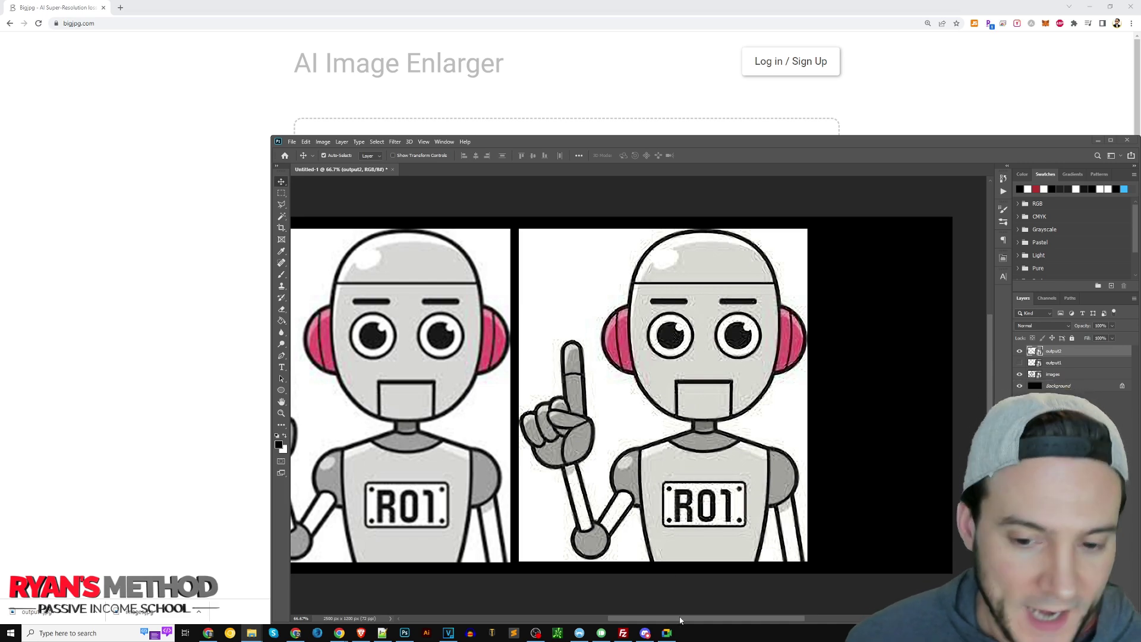
Scroll the Photoshop canvas to compare output2 with the earlier enlargement, then return to Bigjpg
{"action": "left_click_drag", "start_coordinate": [674, 621], "coordinate": [644, 618]}
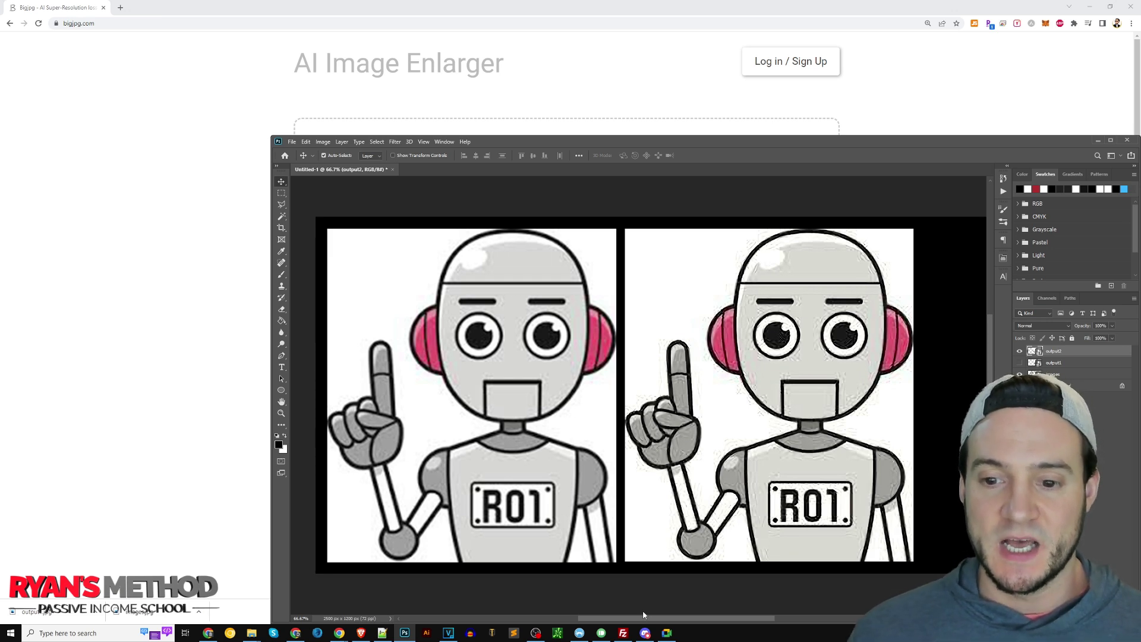
{"action": "left_click", "coordinate": [184, 331]}
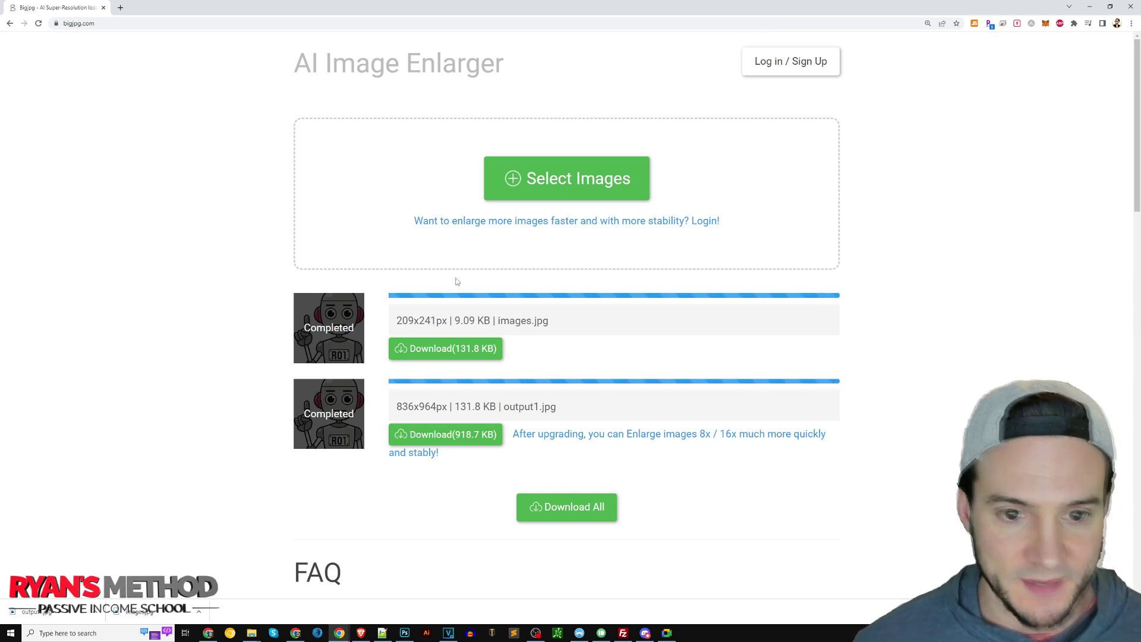
Read images.jpg's dimensions (209×241) in its Properties Details tab
{"action": "mouse_move", "coordinate": [260, 633]}
{"action": "left_click", "coordinate": [303, 582]}
{"action": "right_click", "coordinate": [210, 306]}
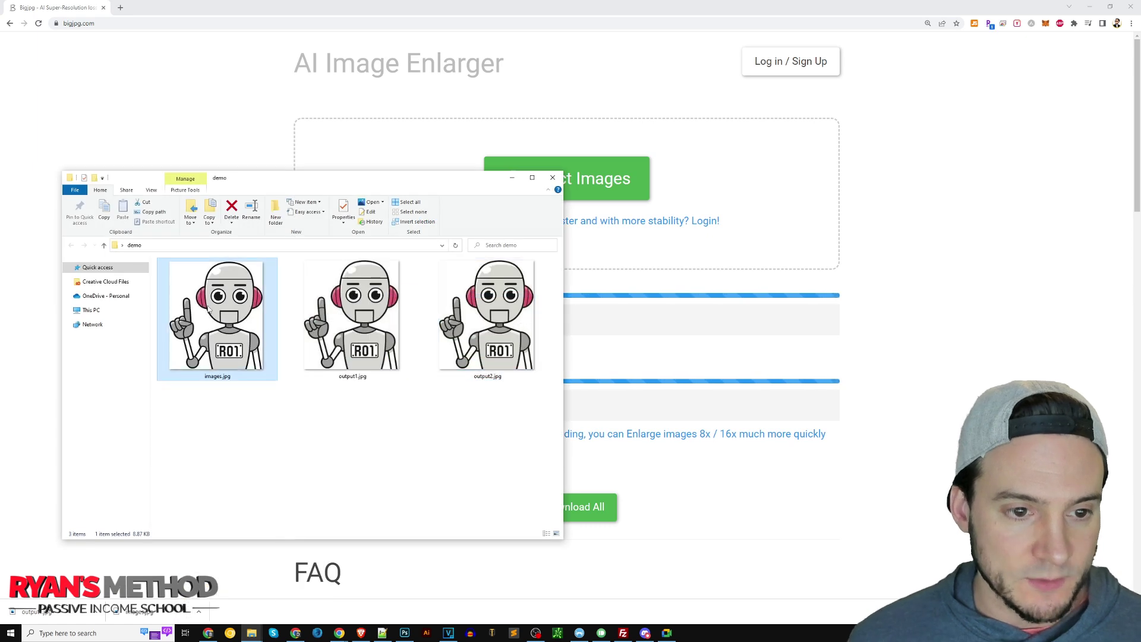
{"action": "left_click", "coordinate": [290, 611]}
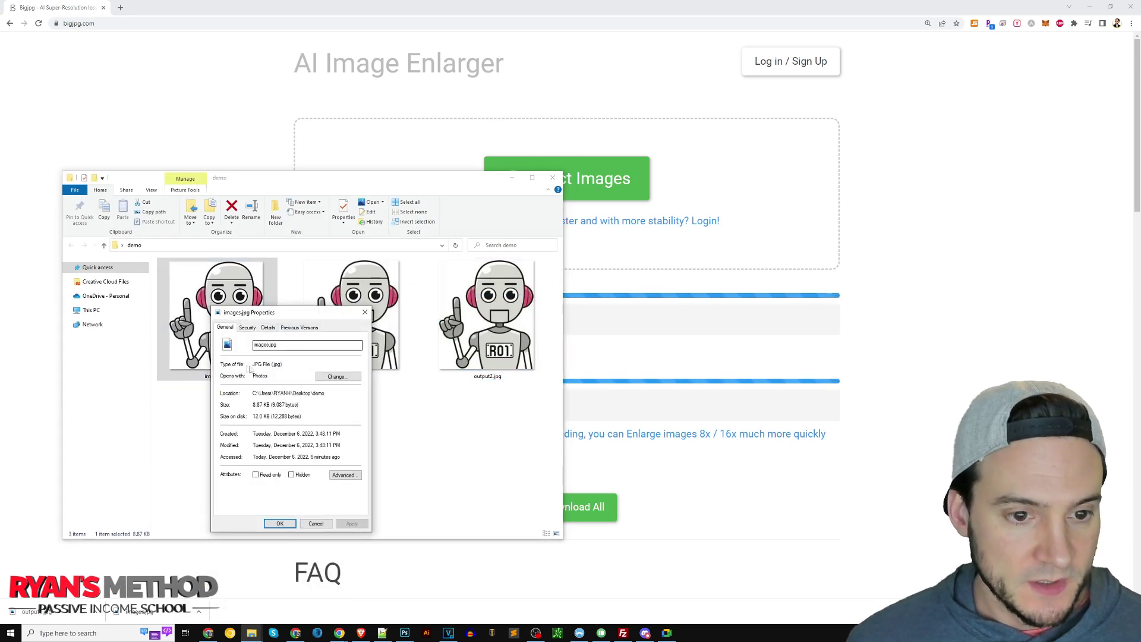
{"action": "left_click", "coordinate": [268, 328]}
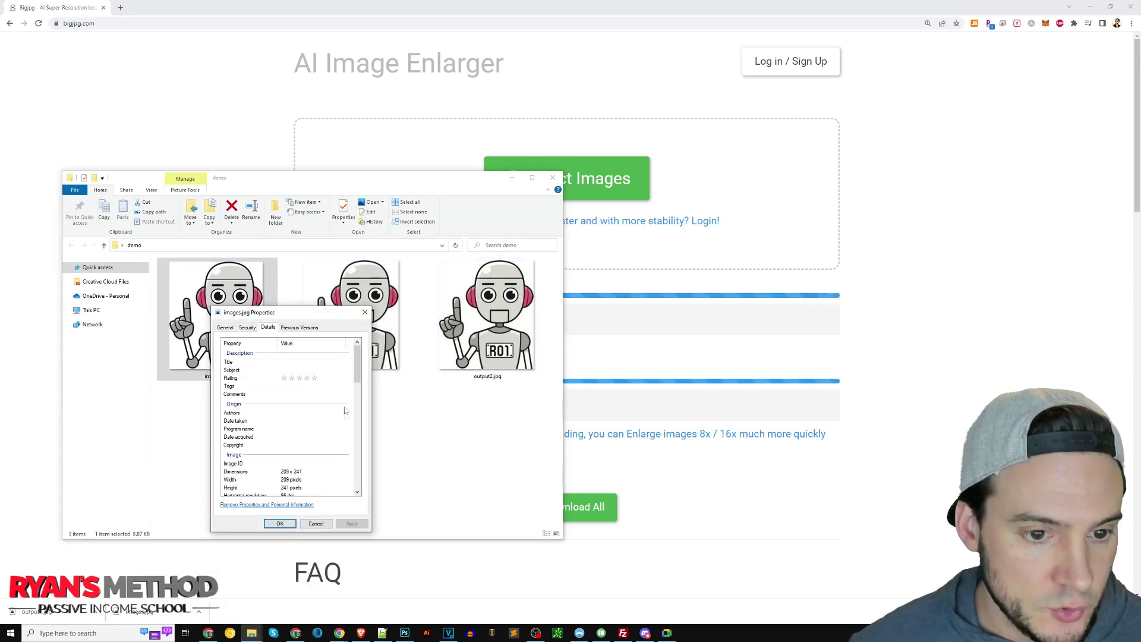
{"action": "left_click", "coordinate": [365, 313]}
Read output1.jpg's dimensions (836×964) in its Properties Details tab
{"action": "right_click", "coordinate": [354, 301]}
{"action": "left_click", "coordinate": [389, 602]}
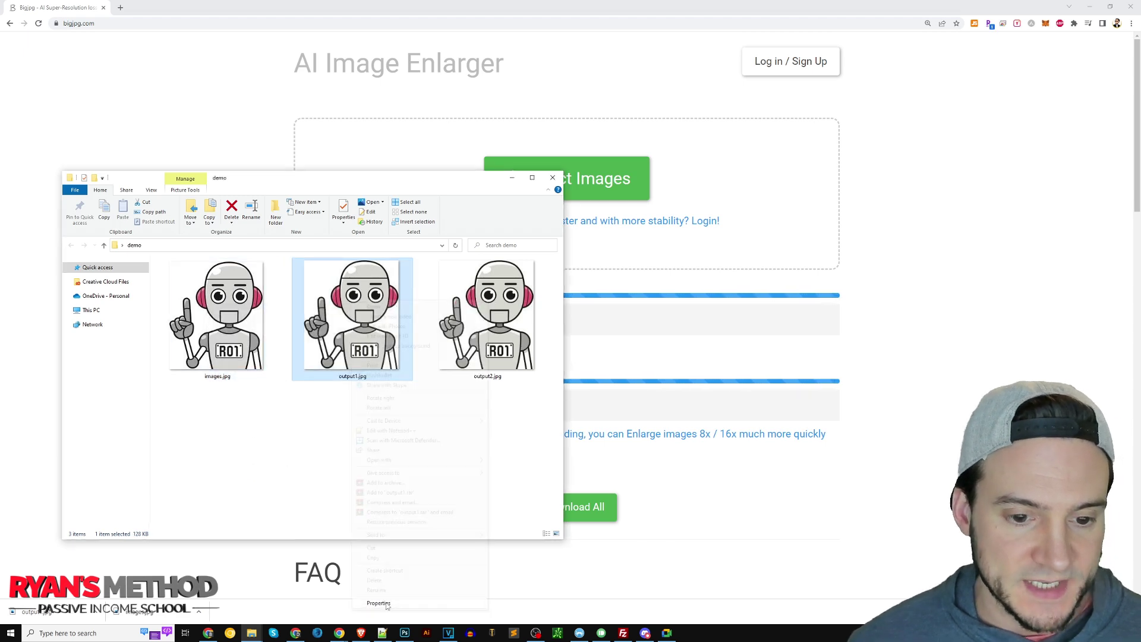
{"action": "left_click", "coordinate": [412, 322]}
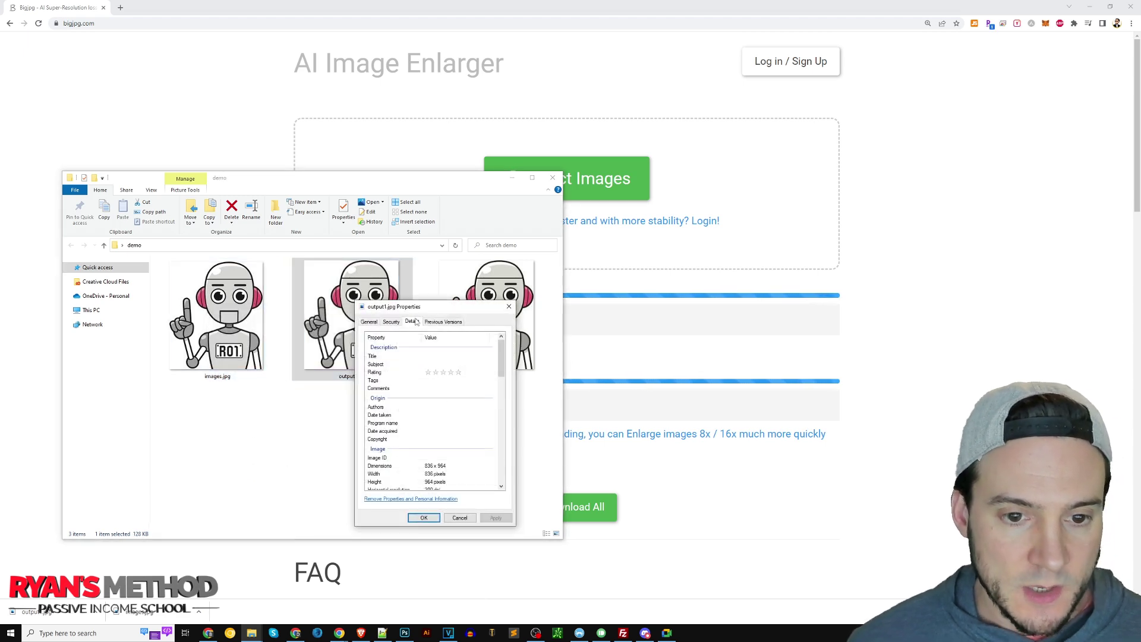
{"action": "left_click", "coordinate": [509, 308]}
Read output2.jpg's dimensions (3344×3856, 897 KB) in its Properties Details tab
{"action": "right_click", "coordinate": [503, 303]}
{"action": "left_click", "coordinate": [535, 602]}
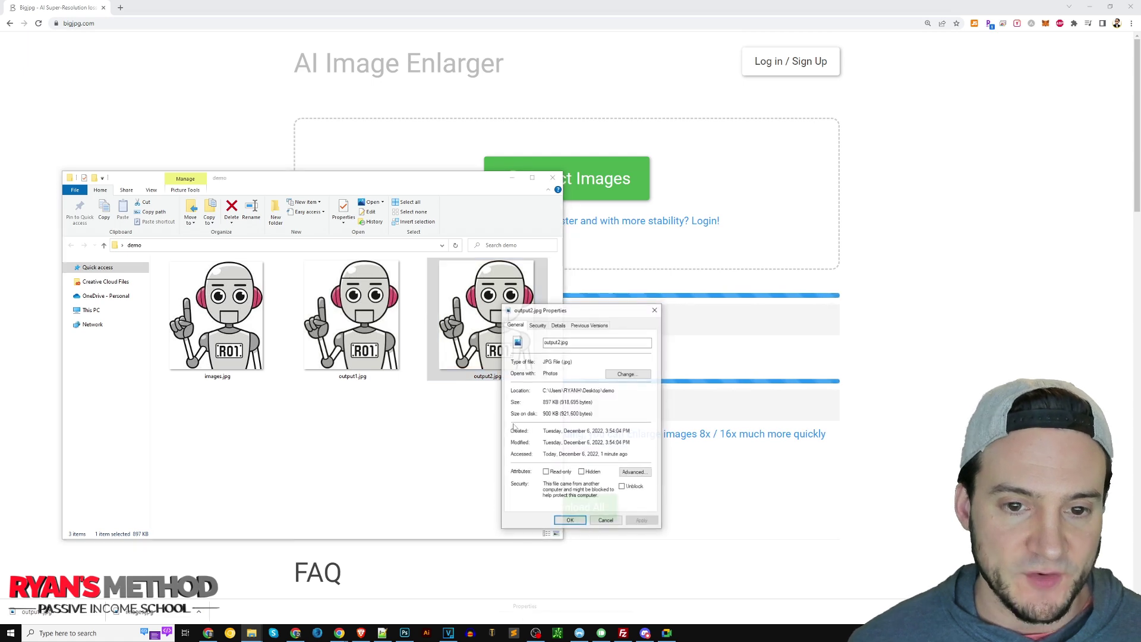
{"action": "left_click", "coordinate": [561, 326]}
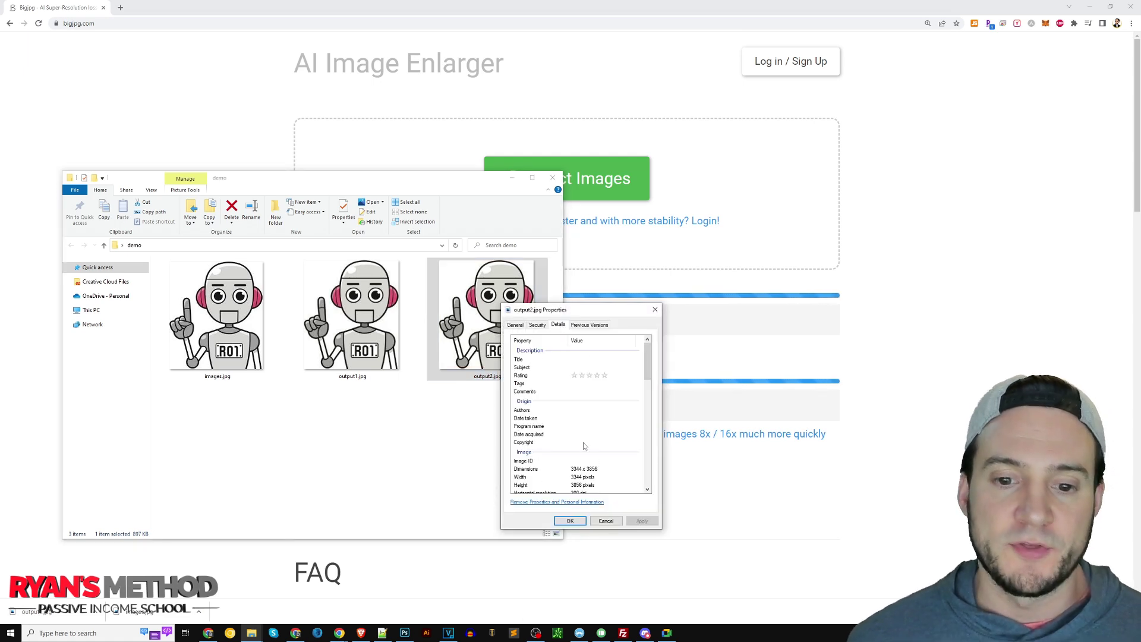
{"action": "left_click", "coordinate": [656, 310]}
View the Photoshop robot comparison, then bring the demo folder with the three JPGs forward
{"action": "left_click", "coordinate": [404, 633]}
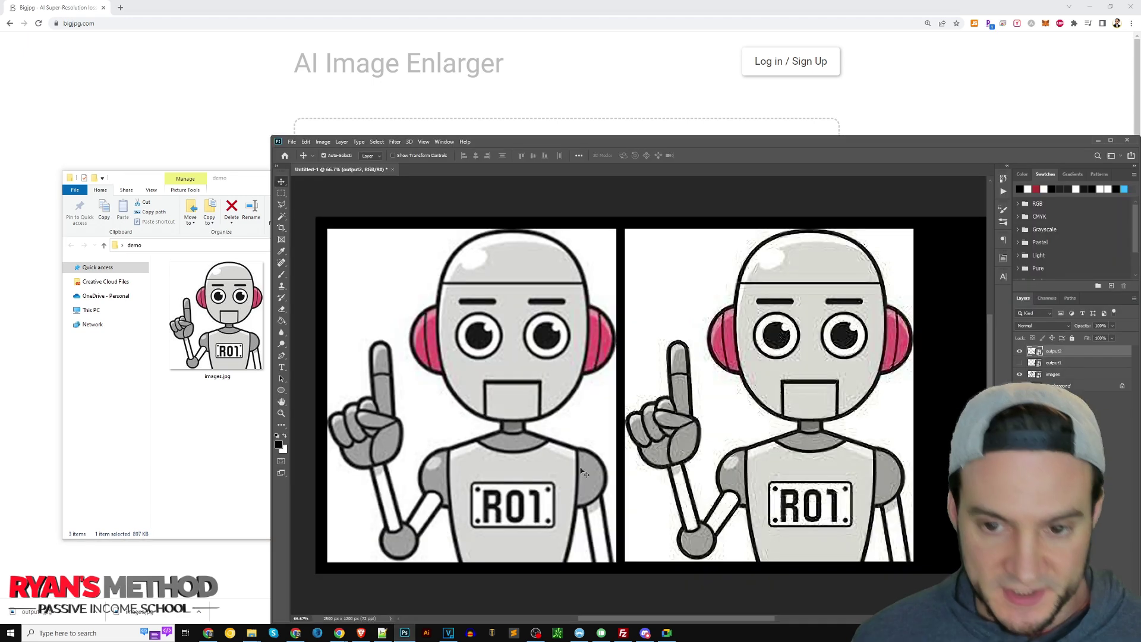
{"action": "left_click", "coordinate": [191, 412]}
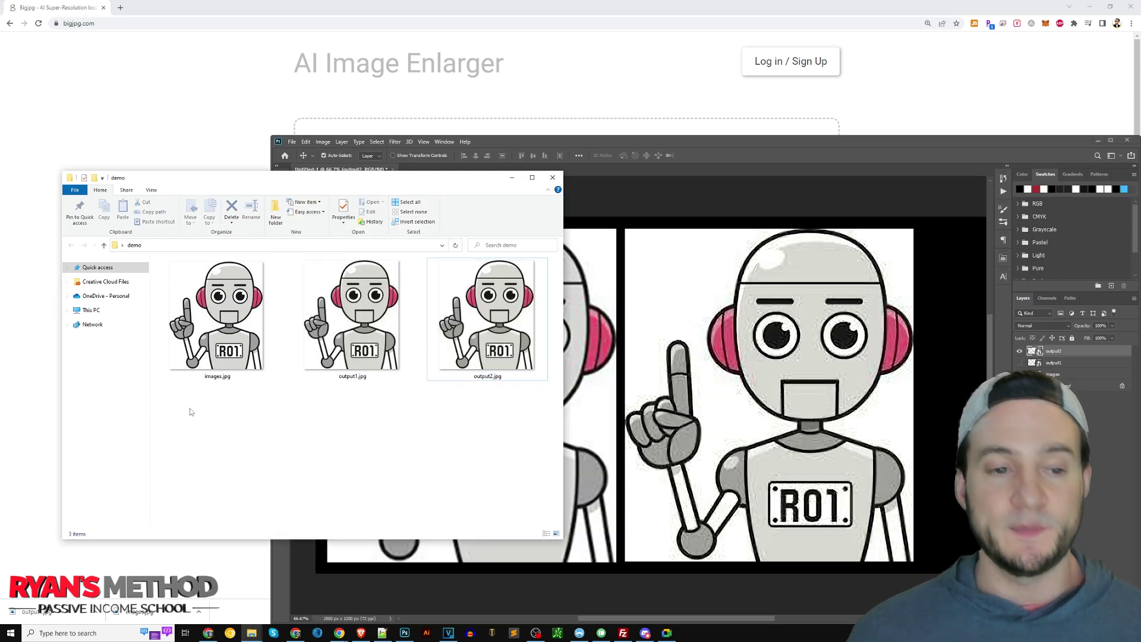